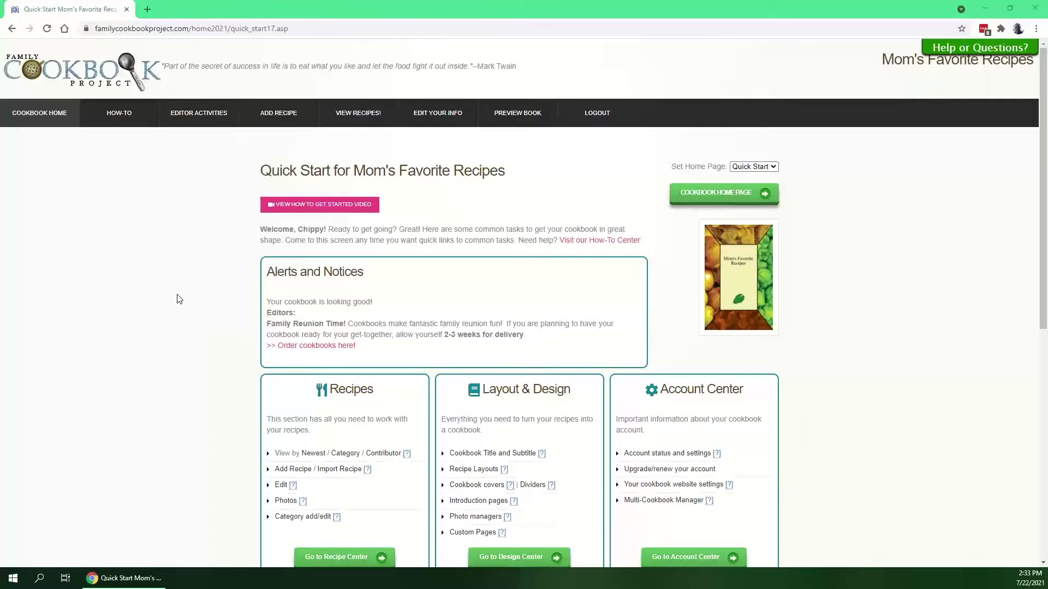
# Open the Multi-Cookbook Dashboard from the Editor Activities menu
pyautogui.scroll(-2, 633, 307)
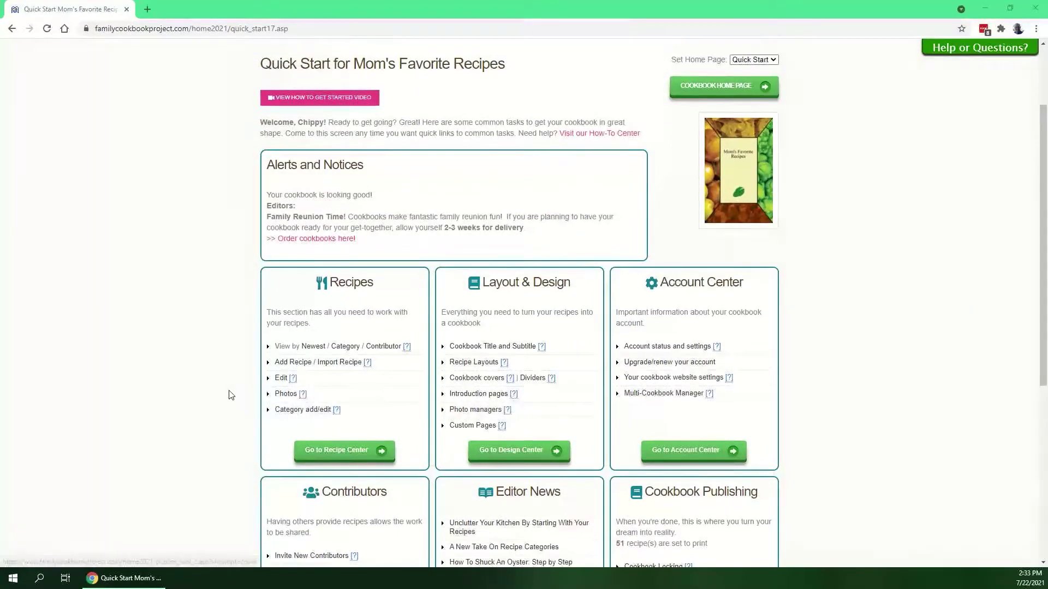
pyautogui.scroll(2, 221, 371)
pyautogui.moveTo(202, 124)
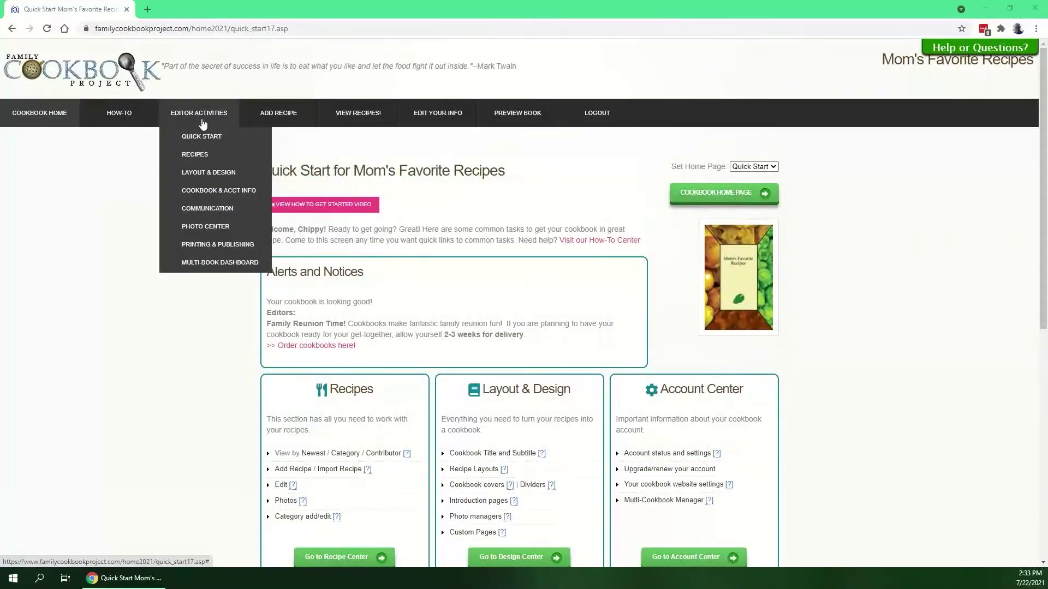
pyautogui.click(209, 267)
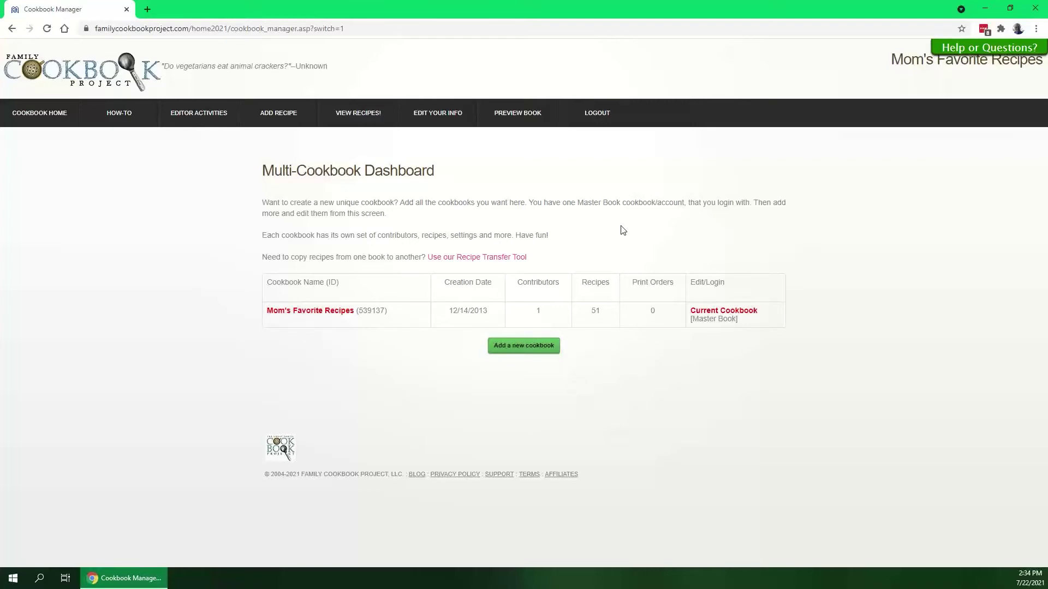
# Add a new cookbook named 'Cookbook for Susie's Shower' on the dashboard
pyautogui.click(531, 345)
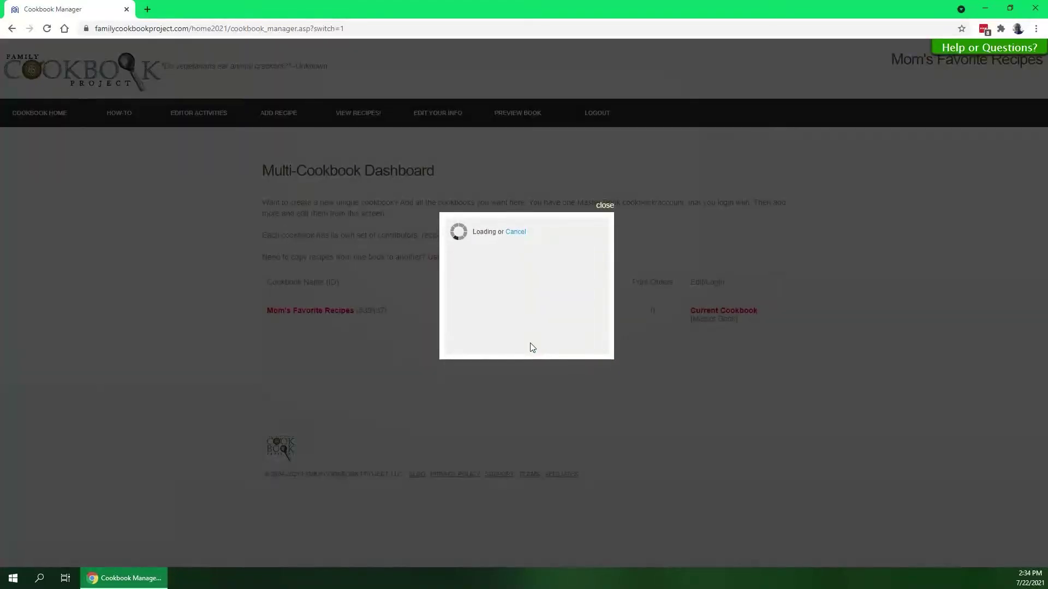
pyautogui.click(500, 241)
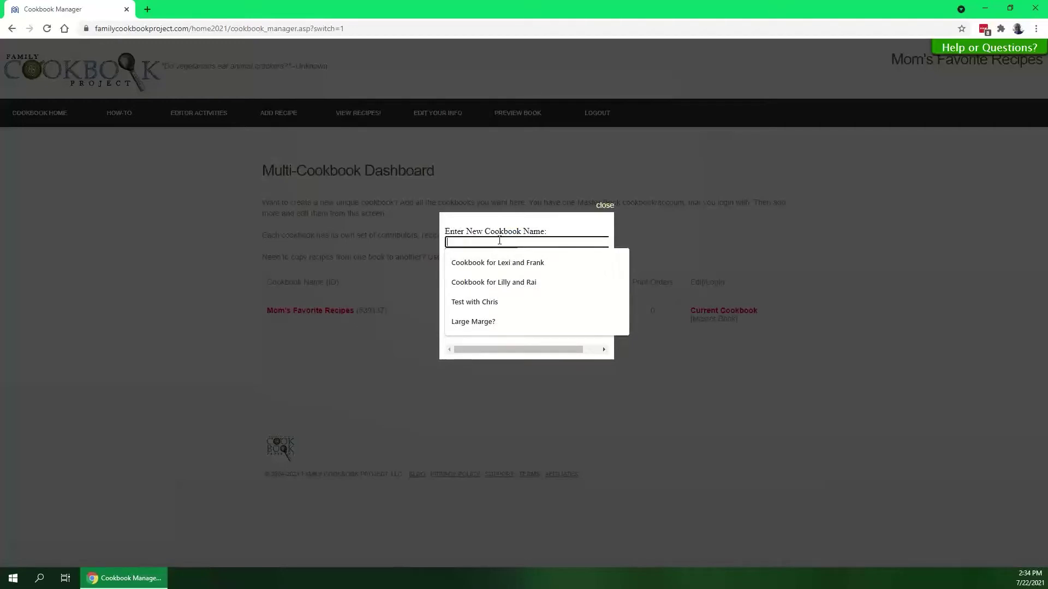
pyautogui.write('Cookbook')
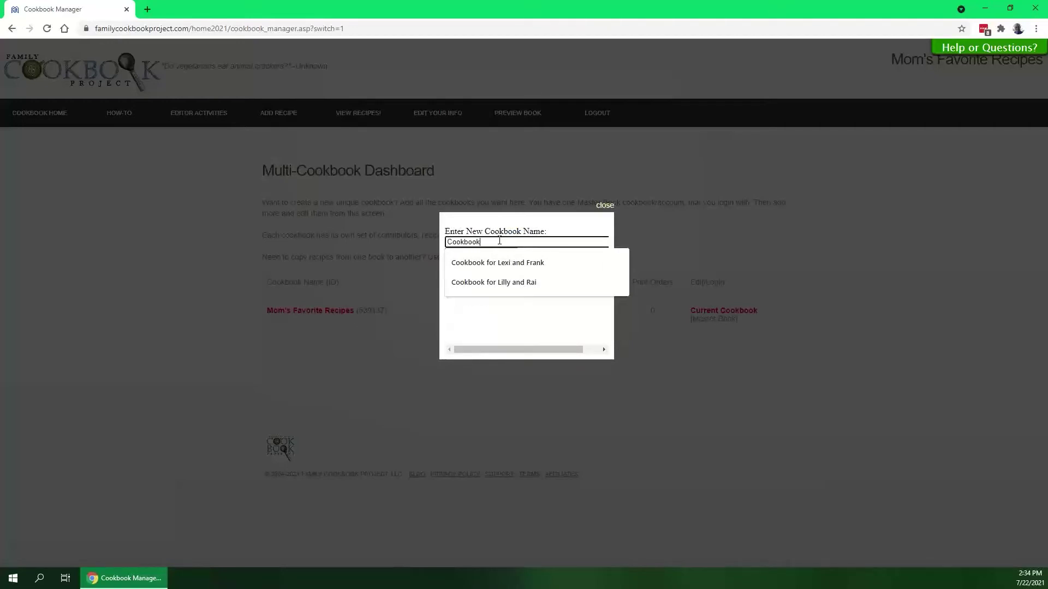
pyautogui.write(' for Sis')
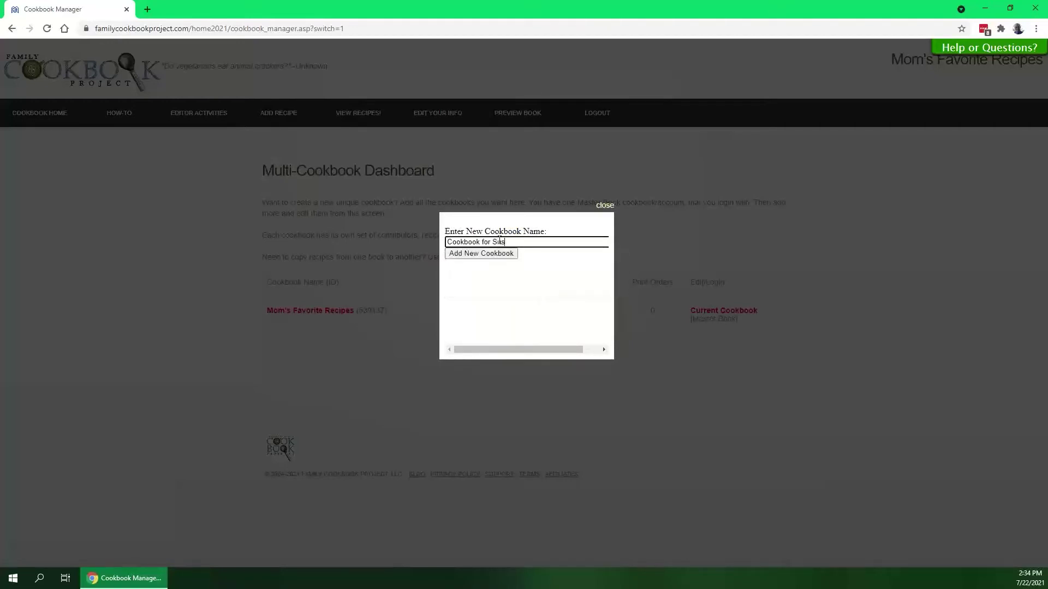
pyautogui.write("ie's Shower")
pyautogui.click(484, 253)
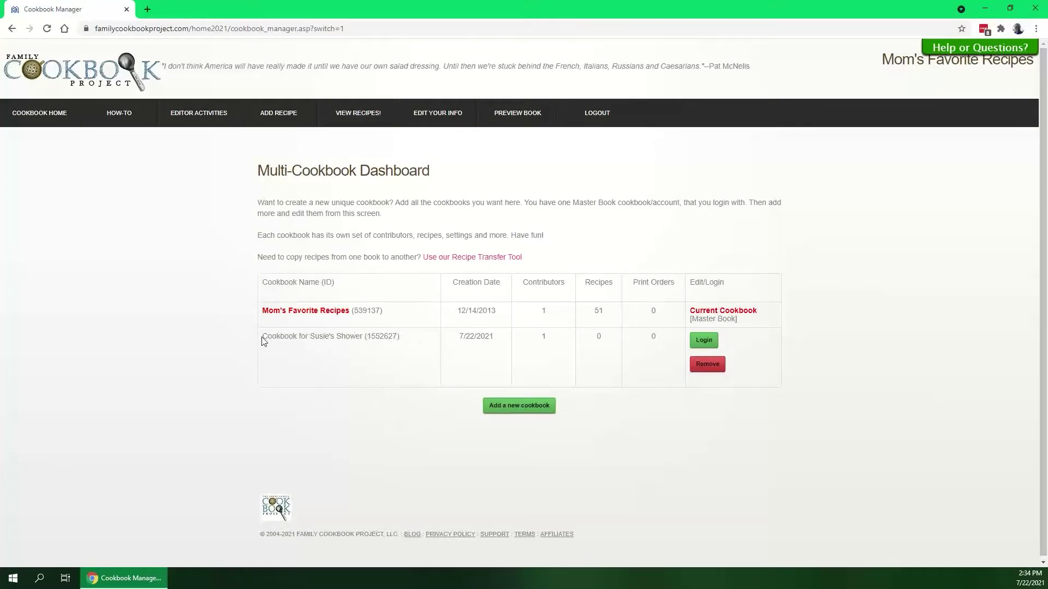
# Log in to the Cookbook for Susie's Shower row so it becomes the current cookbook
pyautogui.moveTo(262, 341); pyautogui.dragTo(363, 340)
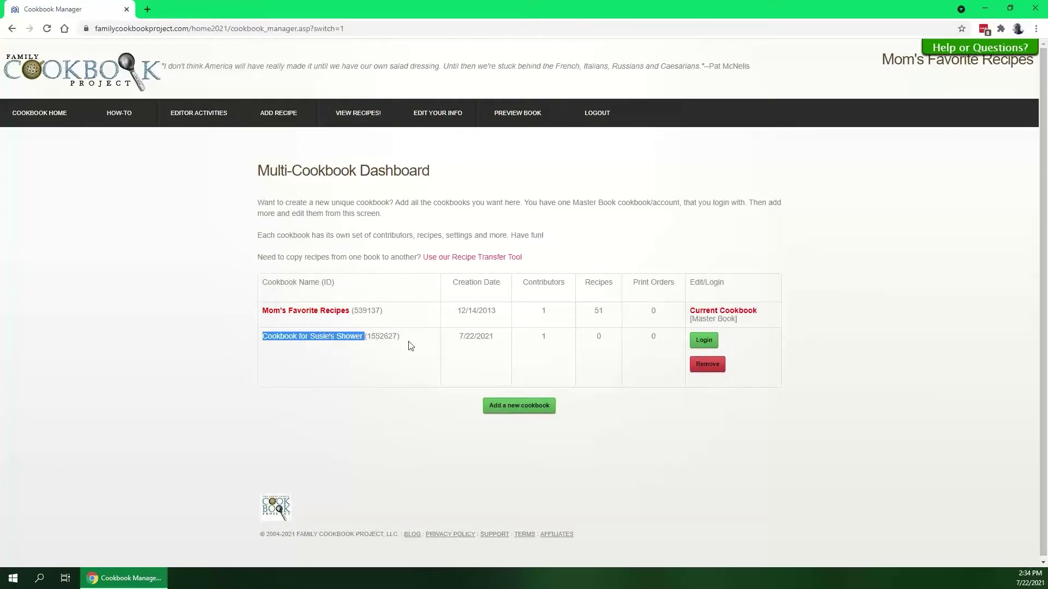
pyautogui.click(411, 345)
pyautogui.doubleClick(543, 337)
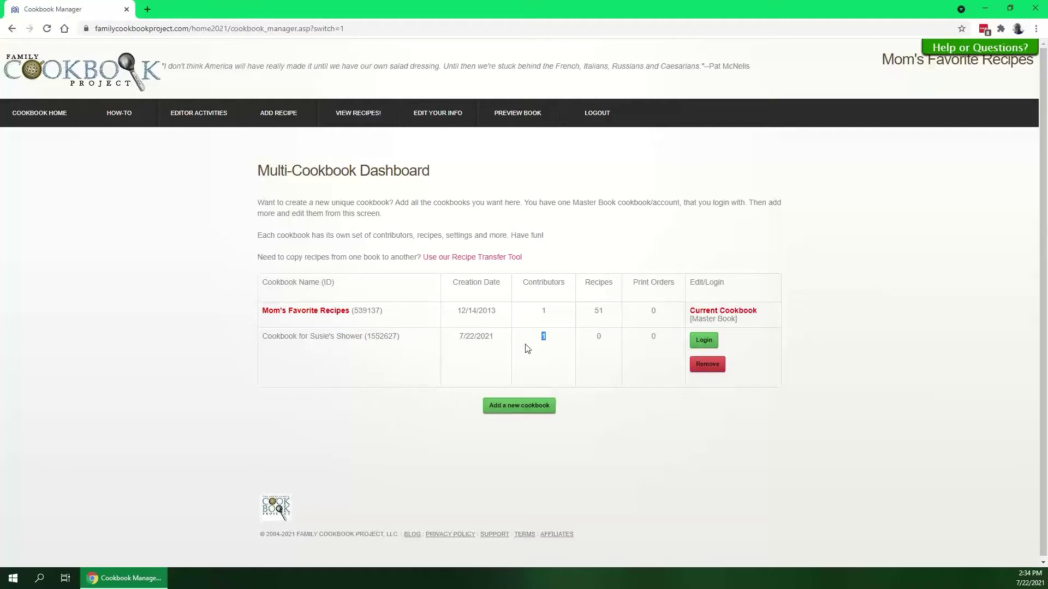
pyautogui.click(528, 348)
pyautogui.click(702, 341)
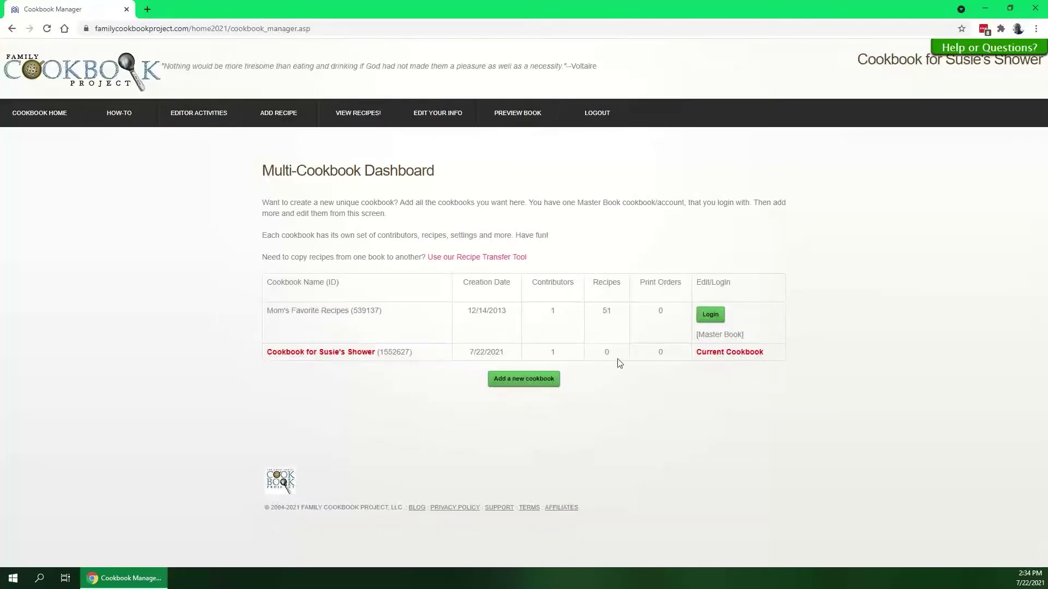
pyautogui.moveTo(771, 355); pyautogui.dragTo(695, 352)
pyautogui.click(639, 346)
# Start a new recipe titled 'Fudge' in the Desserts, Pies, Cakes and Cookies category
pyautogui.click(273, 117)
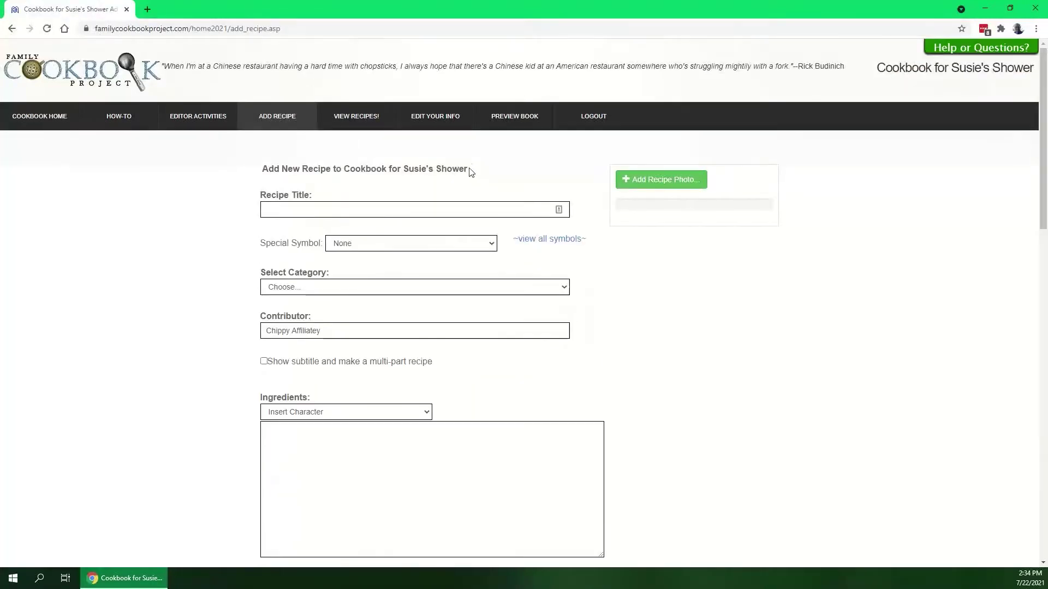
pyautogui.moveTo(470, 170); pyautogui.dragTo(319, 171)
pyautogui.click(485, 172)
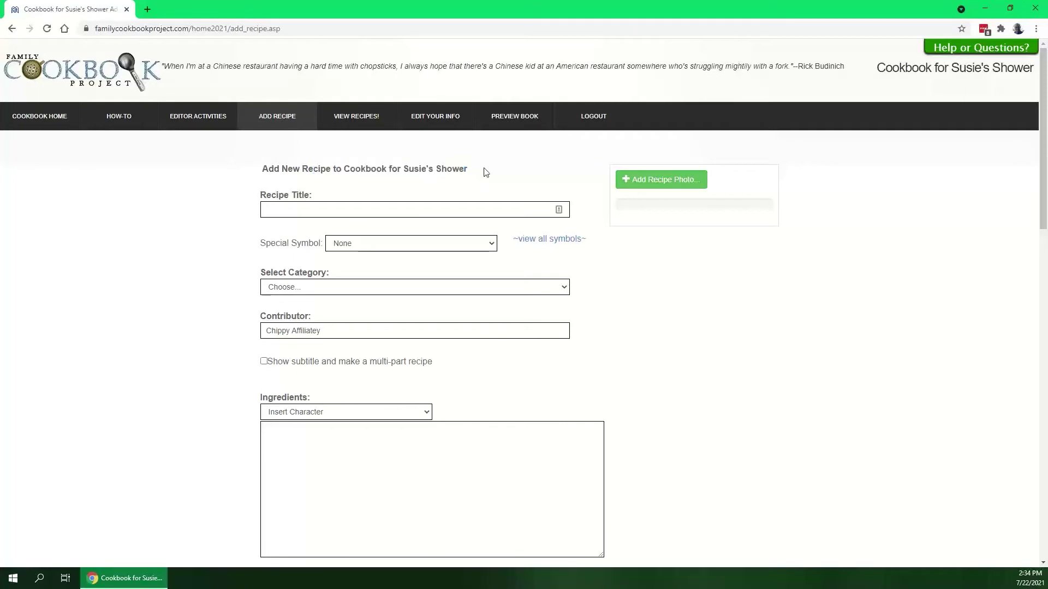
pyautogui.click(385, 214)
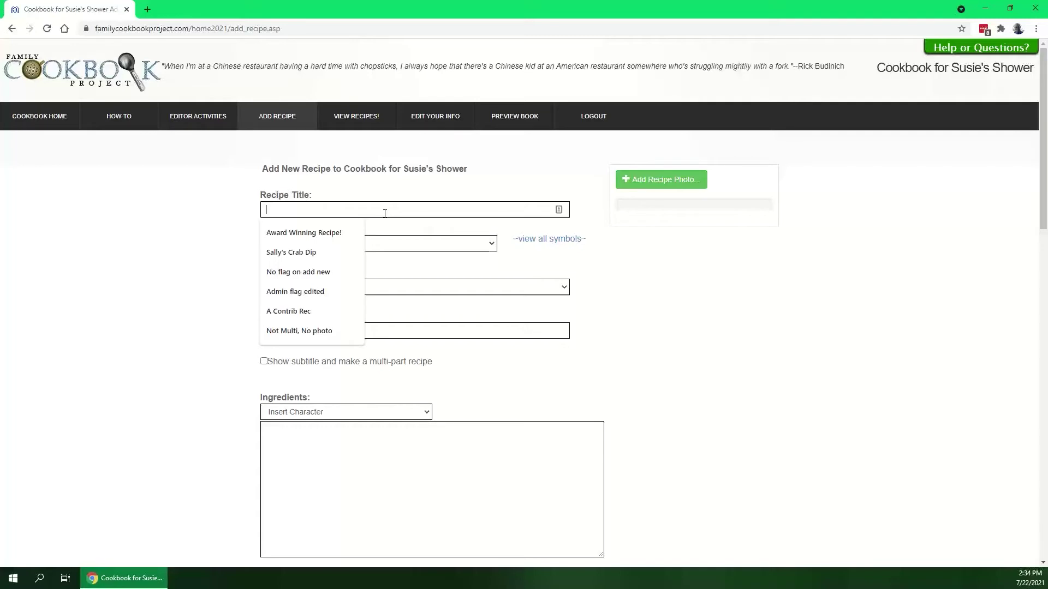
pyautogui.write('Fudge')
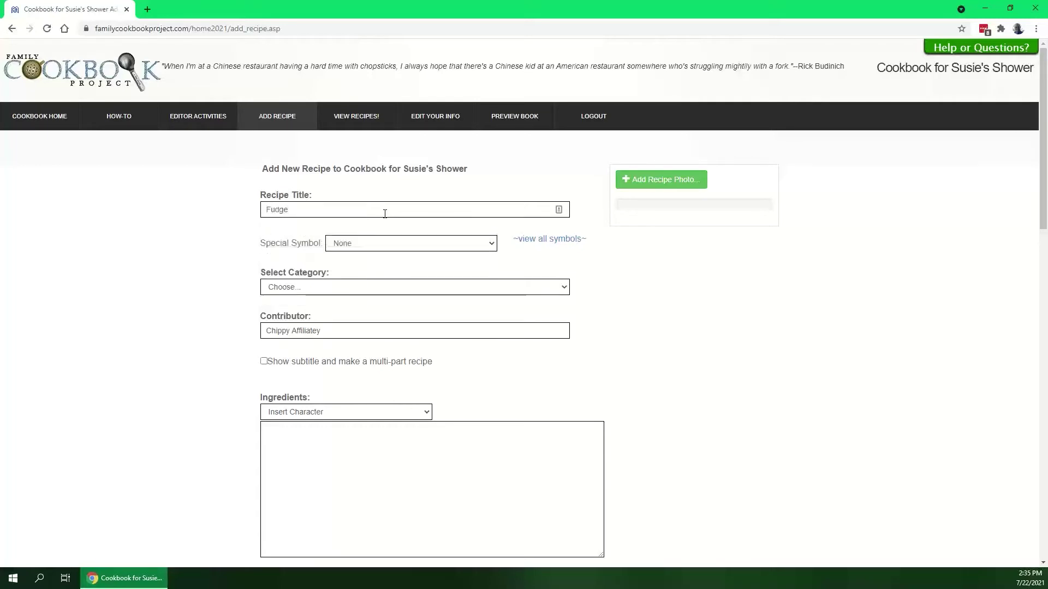
pyautogui.click(351, 289)
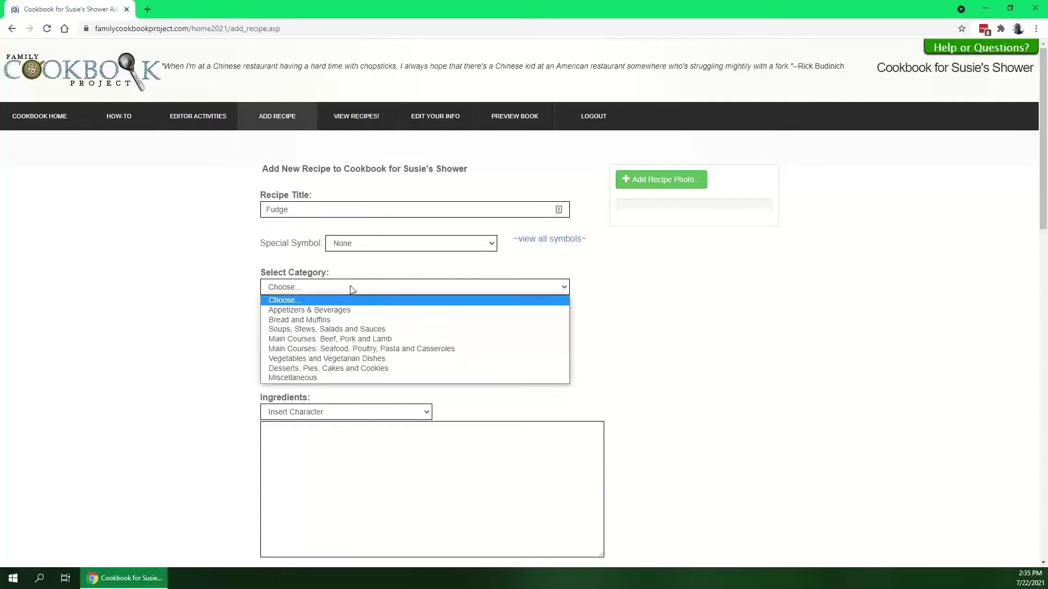
pyautogui.click(327, 369)
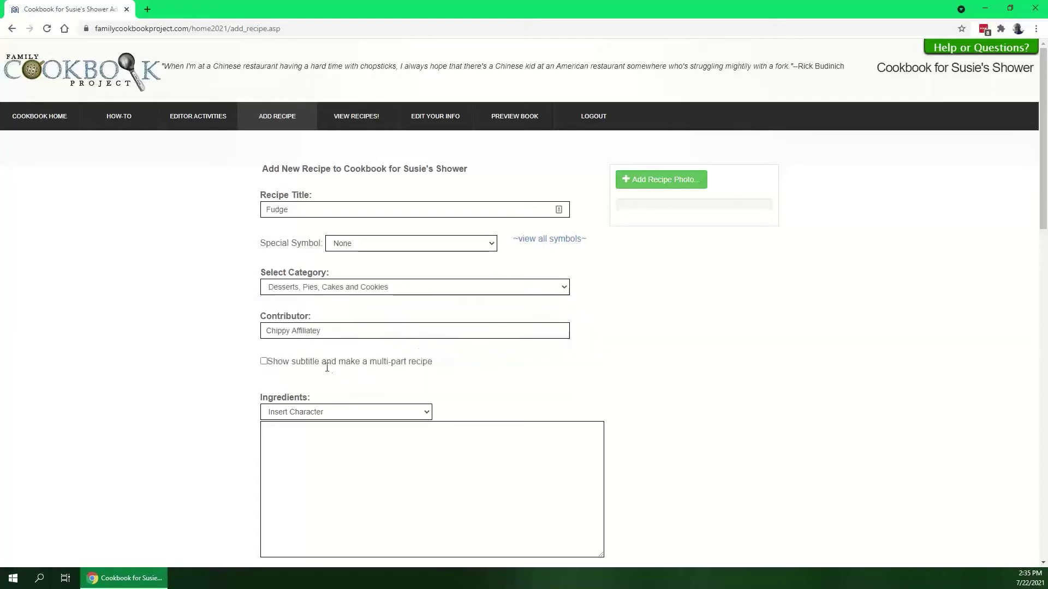
# Replace the contributor name and list ingredients 1 egg, 1 C sugar, 1 bag chocolate morsels
pyautogui.moveTo(322, 332); pyautogui.dragTo(162, 339)
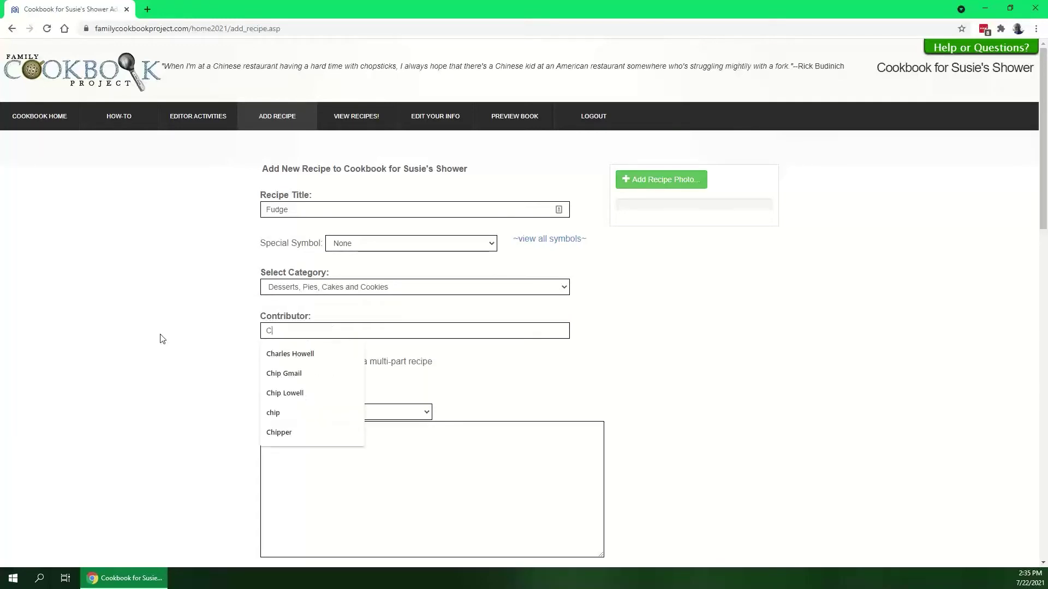
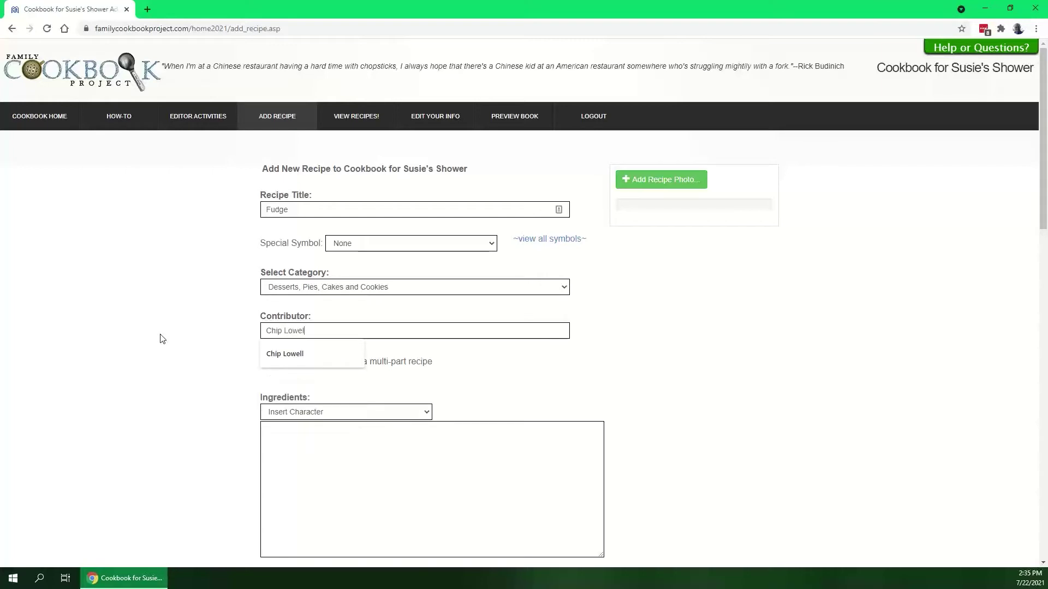
pyautogui.click(281, 432)
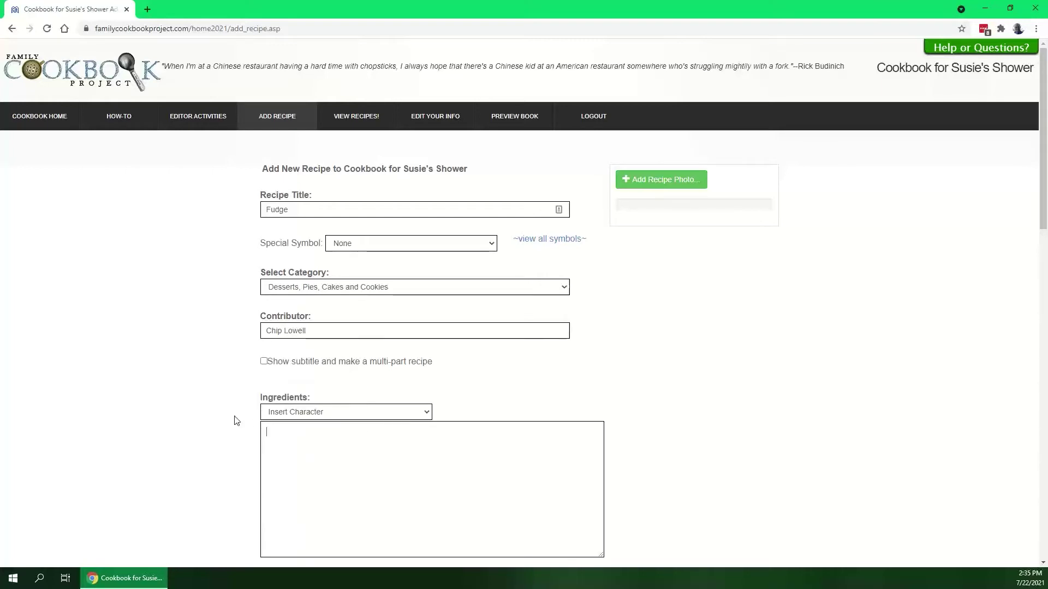
pyautogui.write('1 egg')
pyautogui.press('Return')
pyautogui.write('1 C sugar ')
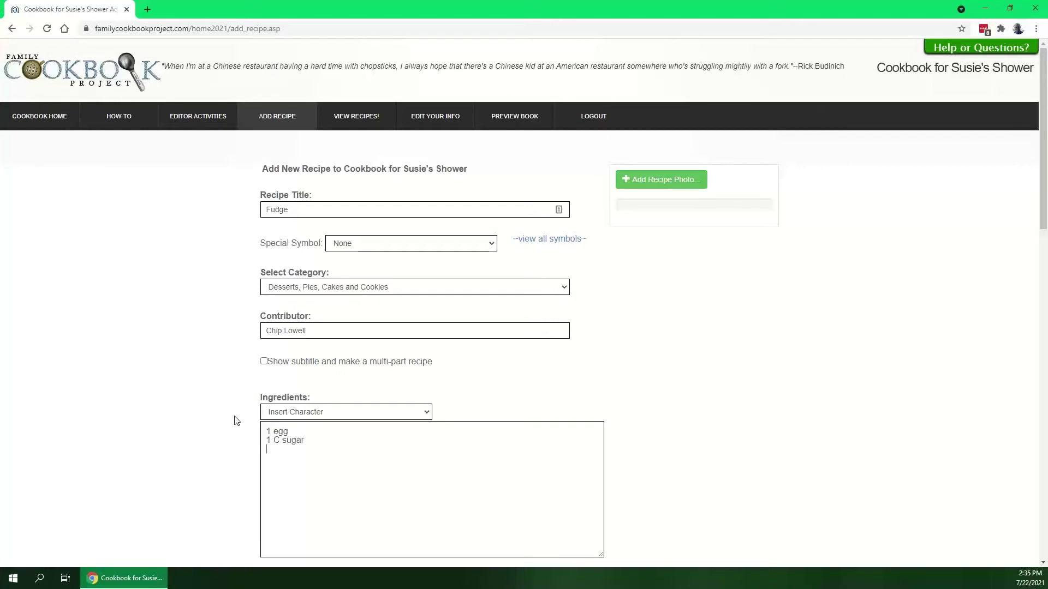
pyautogui.write('1 bag chocolate morsels')
# Write directions: 'In a mixer, mix all ingredients and bake in oven at 350º for 30 minutes'
pyautogui.scroll(-4, 205, 397)
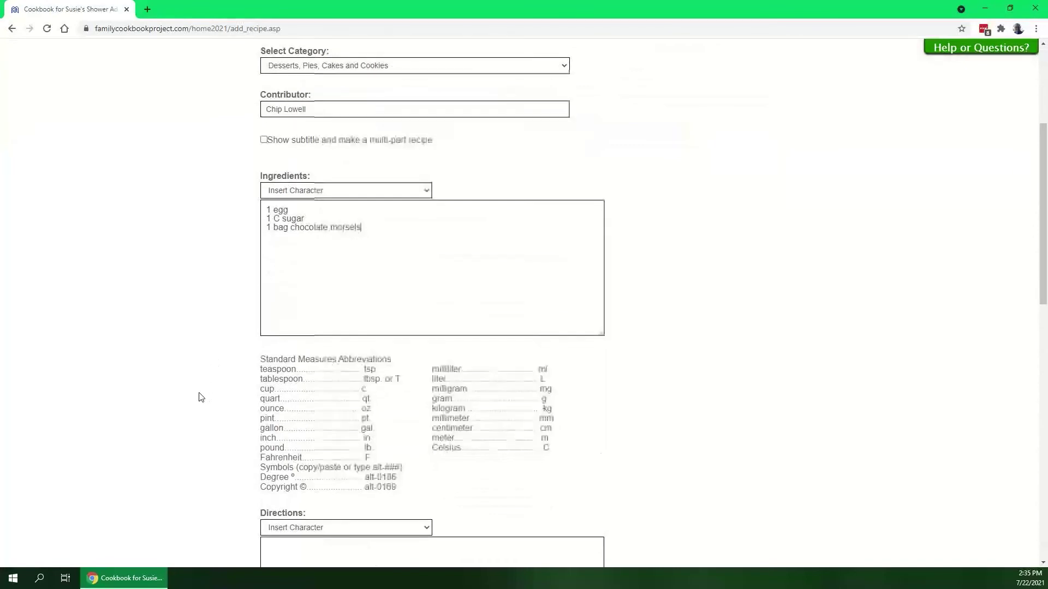
pyautogui.scroll(-4, 202, 393)
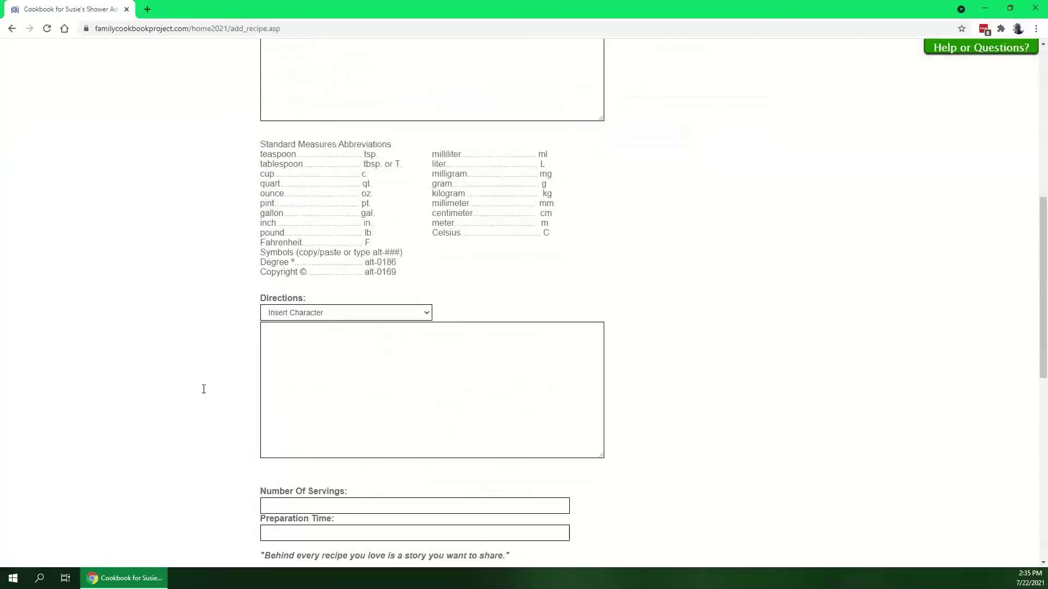
pyautogui.click(292, 346)
pyautogui.write('In a mixer, ')
pyautogui.write('mis')
pyautogui.write(' all ingre')
pyautogui.write('ide')
pyautogui.press('BackSpace')
pyautogui.press('BackSpace')
pyautogui.press('BackSpace')
pyautogui.press('BackSpace')
pyautogui.write('edients and bake in ove')
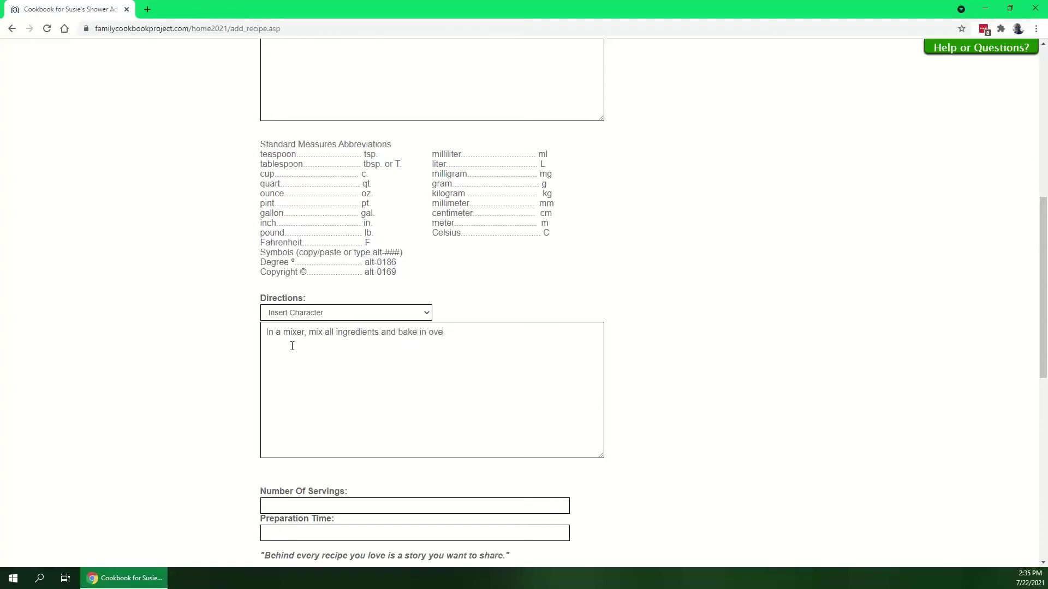
pyautogui.write('n at 350')
pyautogui.click(307, 314)
pyautogui.click(301, 334)
pyautogui.write('for 30 minutes.')
# Mark the recipe private and turn off emailing contributors
pyautogui.scroll(-4, 220, 356)
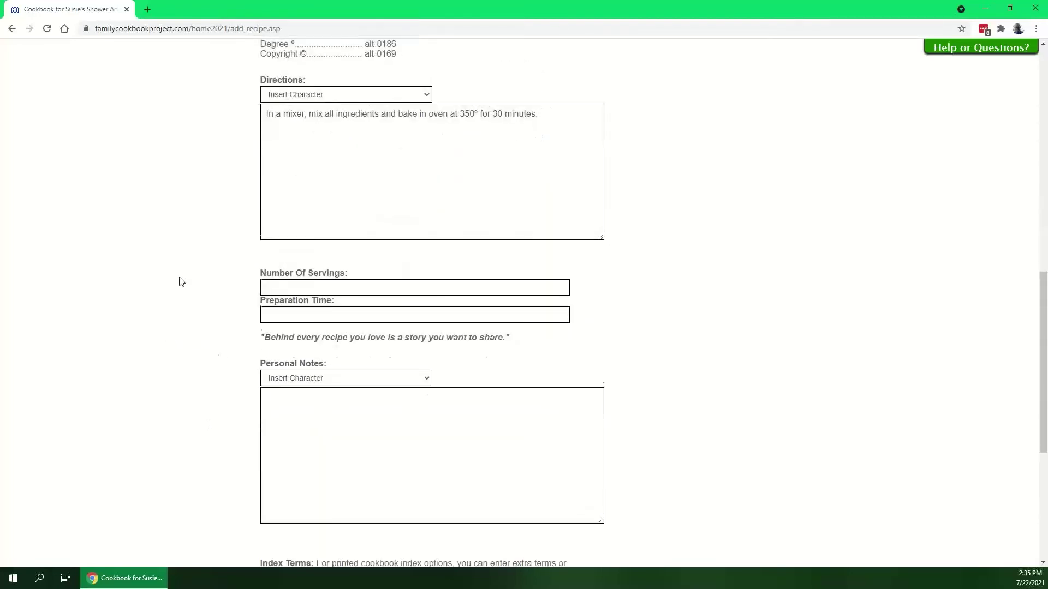
pyautogui.scroll(-4, 182, 282)
pyautogui.click(265, 410)
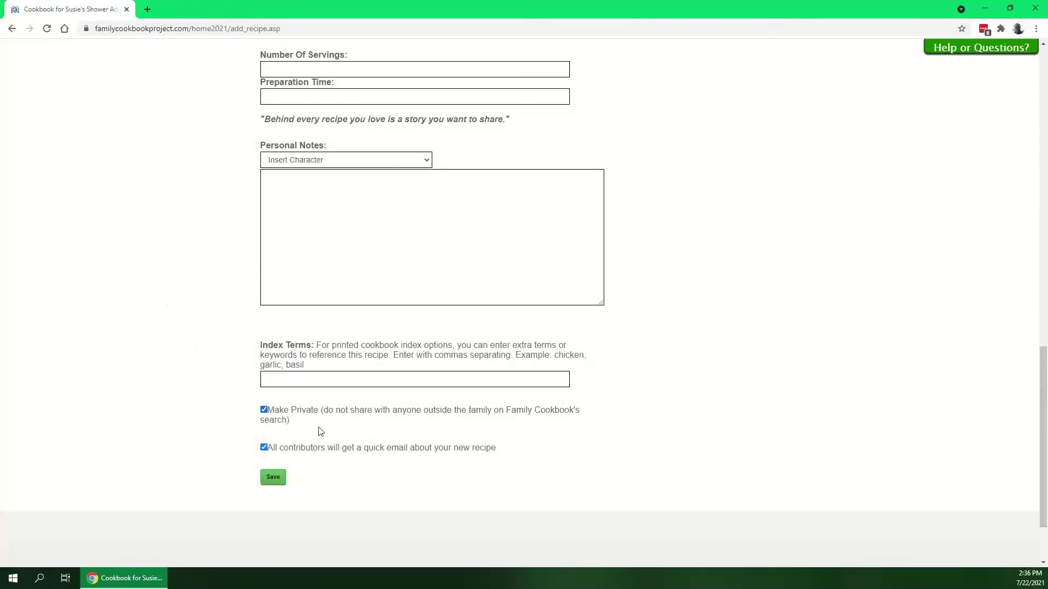
pyautogui.click(263, 448)
# Save the Fudge recipe and return to the Multi-Cookbook Dashboard
pyautogui.click(273, 478)
pyautogui.moveTo(185, 126)
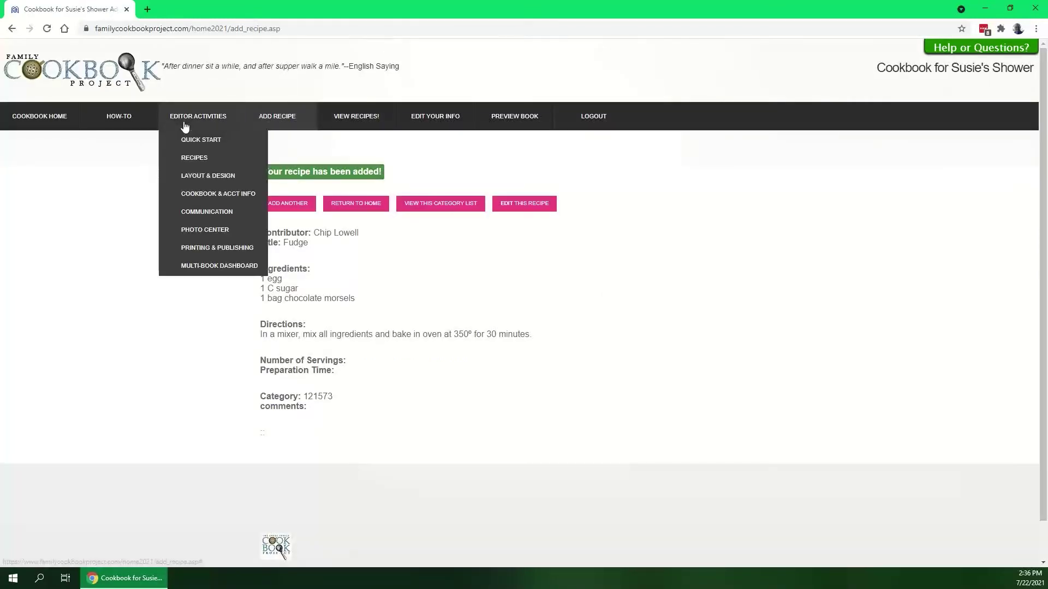
pyautogui.click(208, 266)
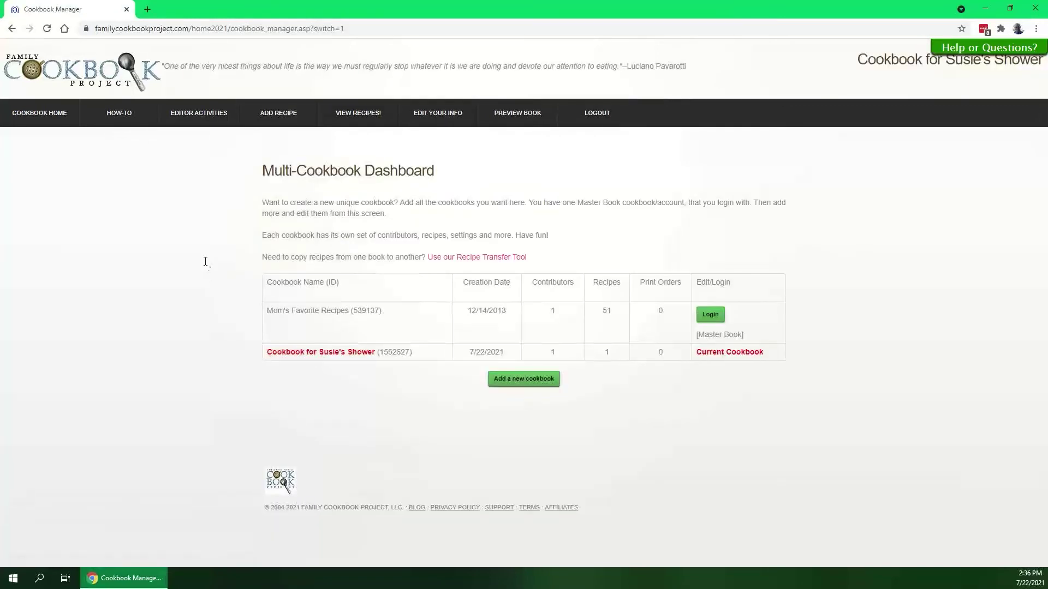
pyautogui.click(385, 311)
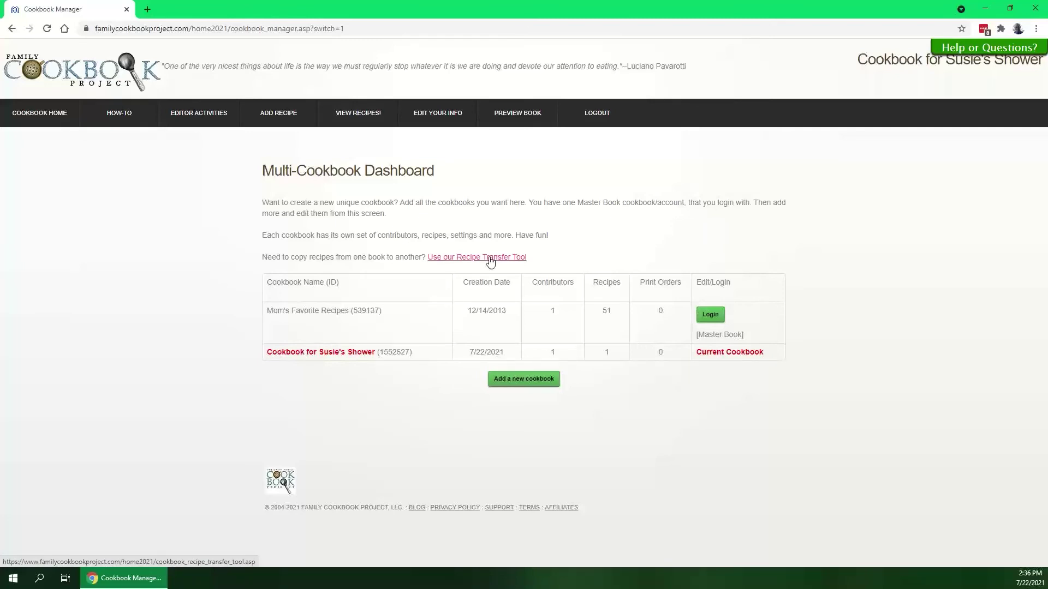
pyautogui.click(490, 261)
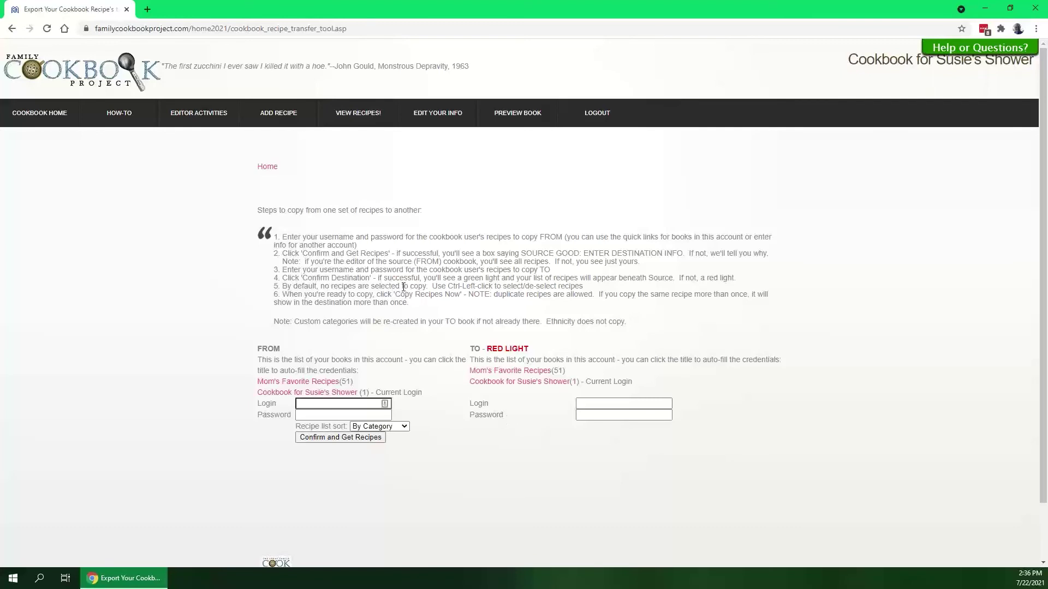
pyautogui.moveTo(211, 115)
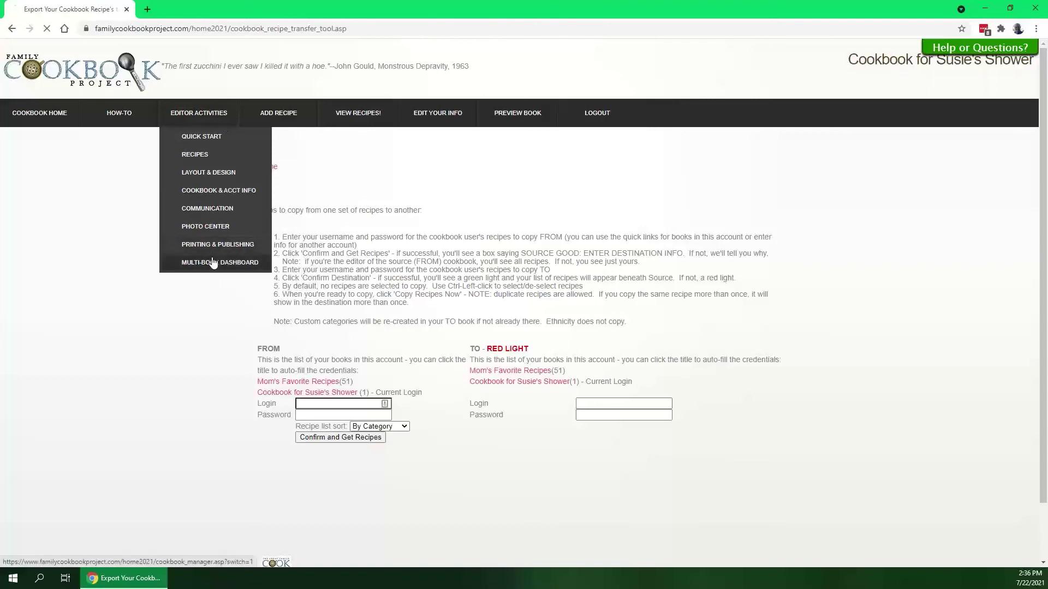
pyautogui.click(205, 260)
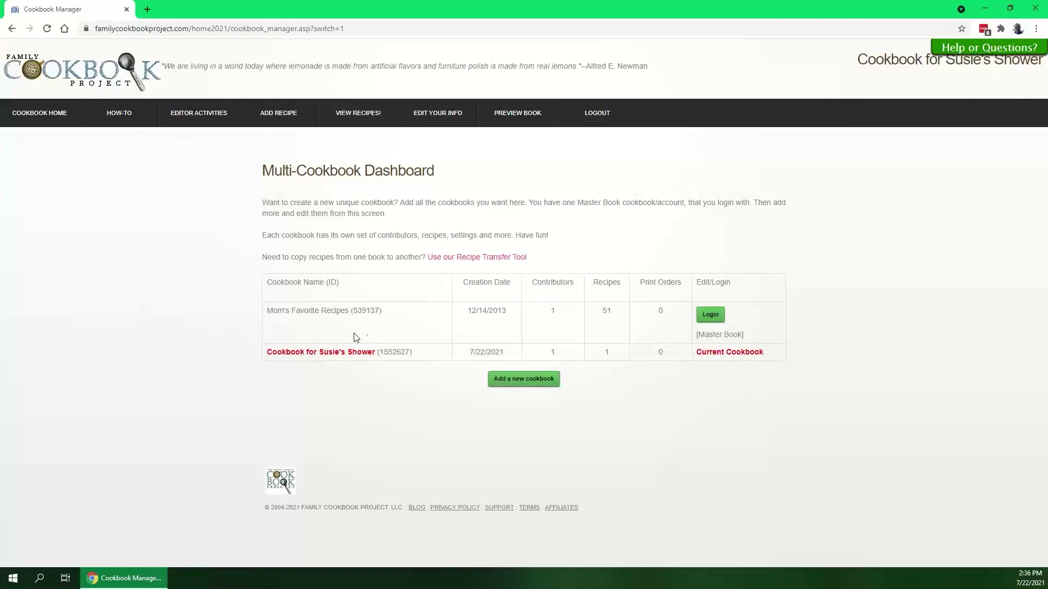
# Switch to Mom's Favorite Recipes and open its Cookbook Home page
pyautogui.moveTo(388, 316); pyautogui.dragTo(267, 317)
pyautogui.click(417, 319)
pyautogui.click(708, 315)
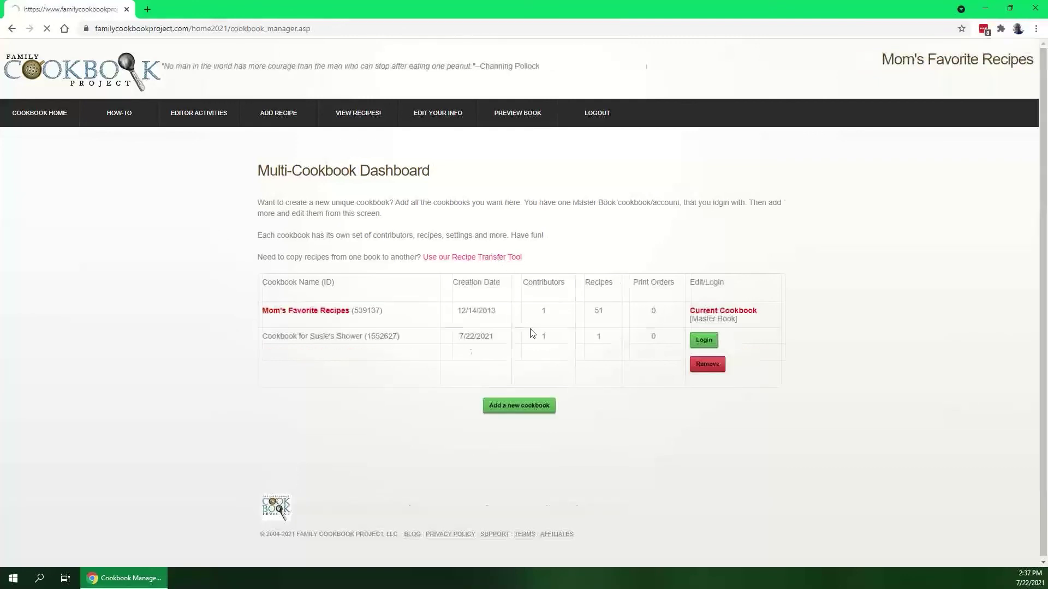
pyautogui.click(48, 116)
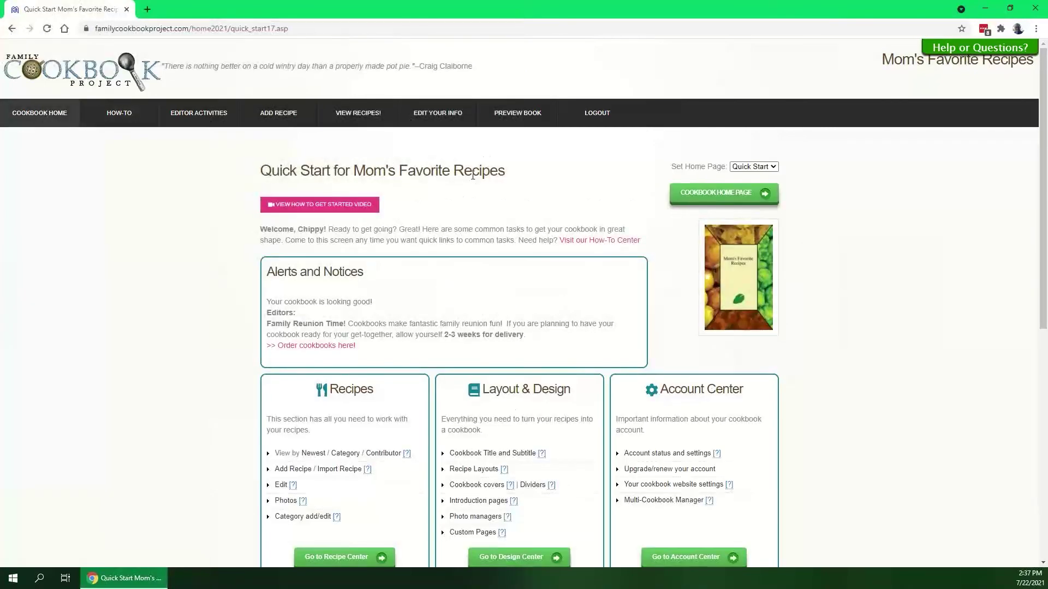
# Log back in to Cookbook for Susie's Shower from the dashboard and open its Quick Start page
pyautogui.moveTo(197, 116)
pyautogui.click(202, 195)
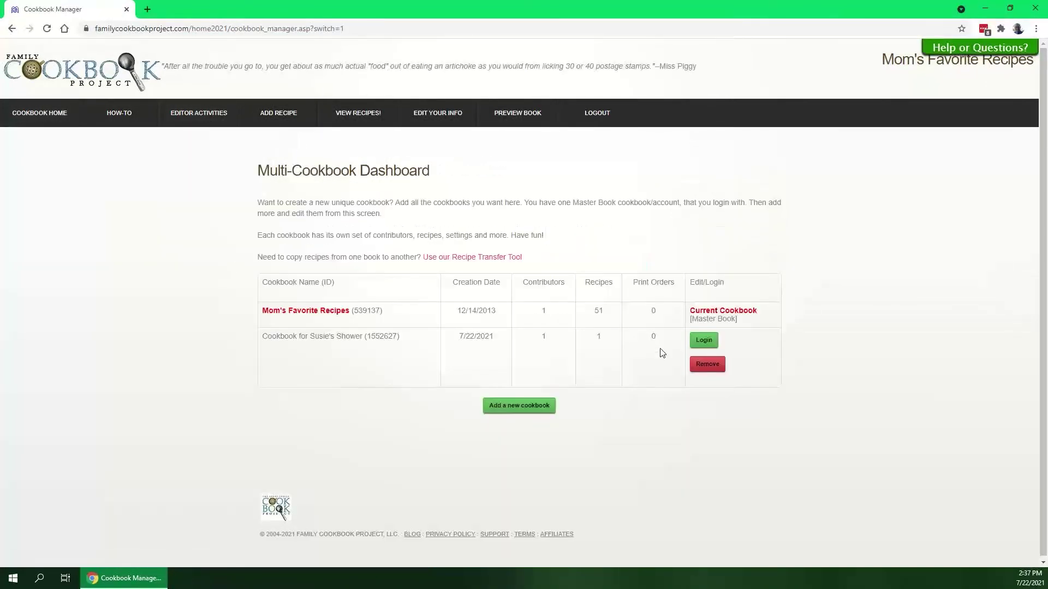
pyautogui.click(709, 341)
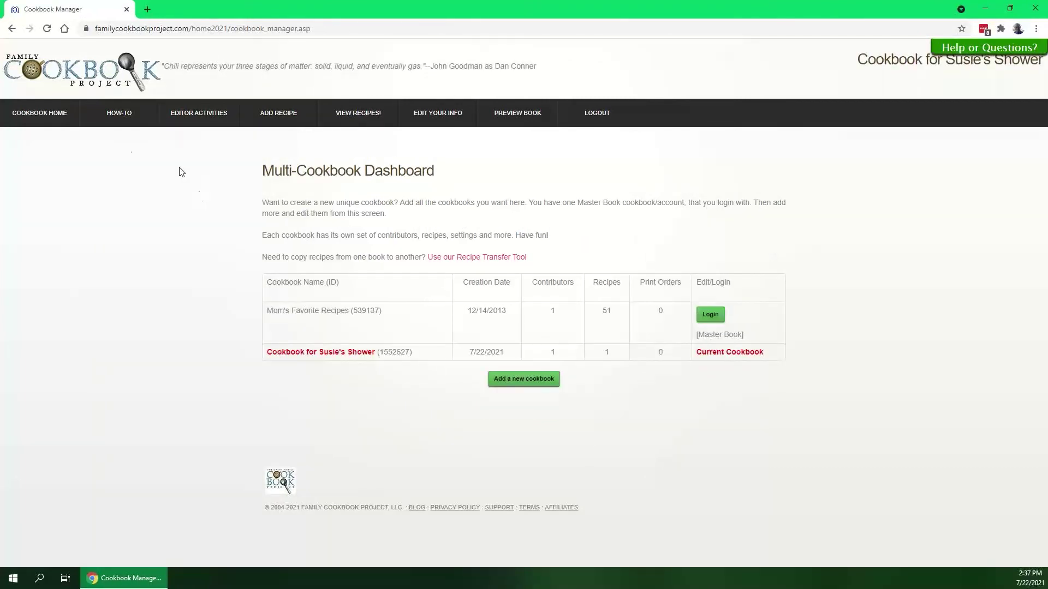
pyautogui.click(65, 116)
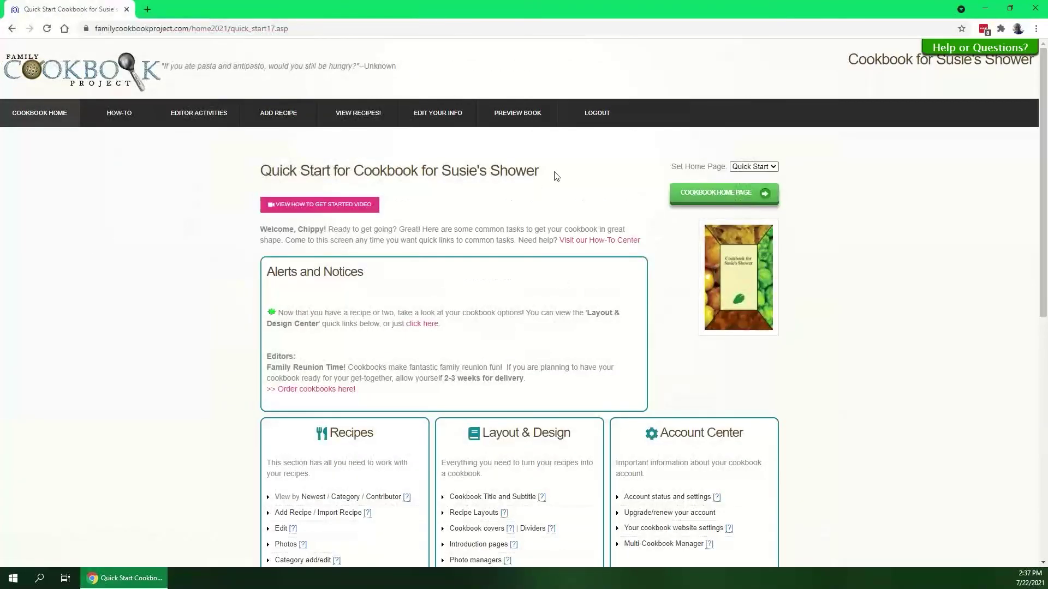